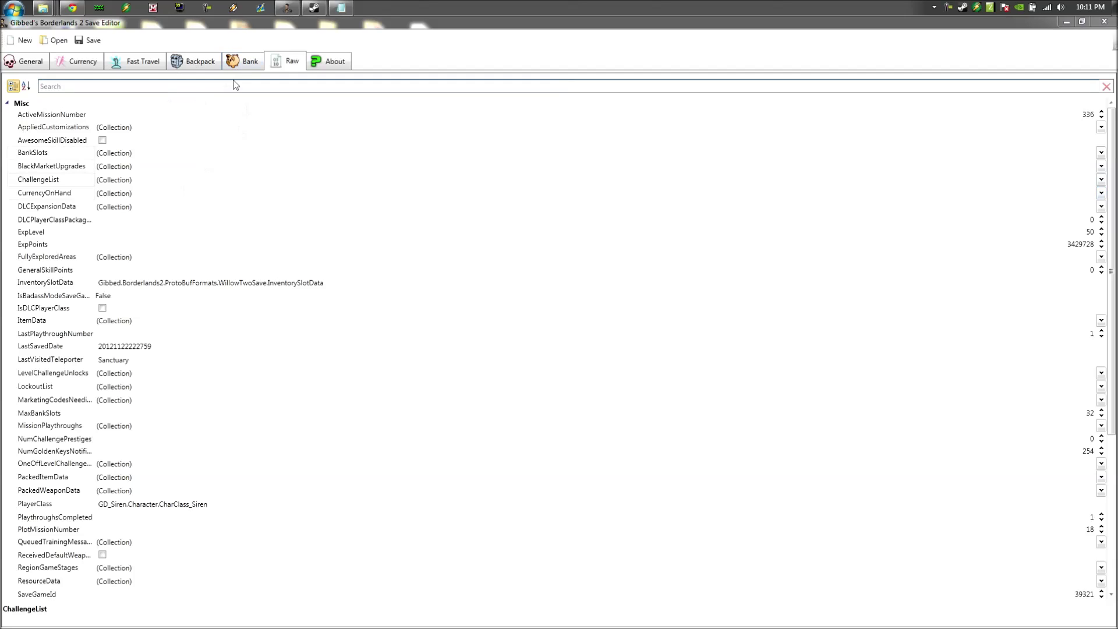
- Expand the BlackMarketUpgrades collection to show its 70 and 0 values
{"action": "left_click", "coordinate": [291, 68]}
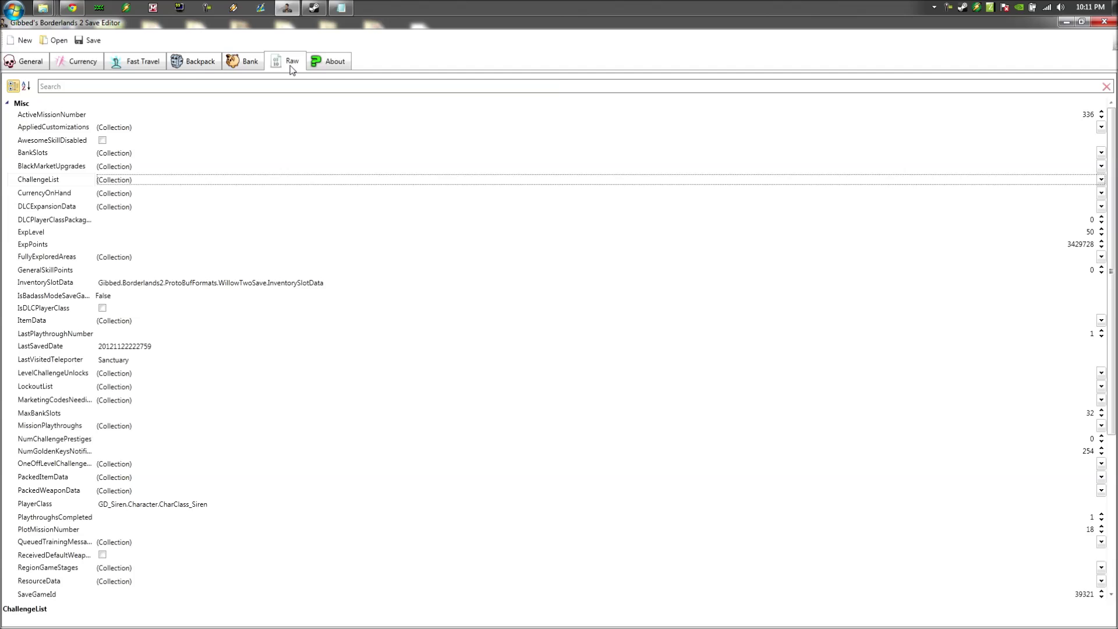
{"action": "left_click", "coordinate": [118, 168]}
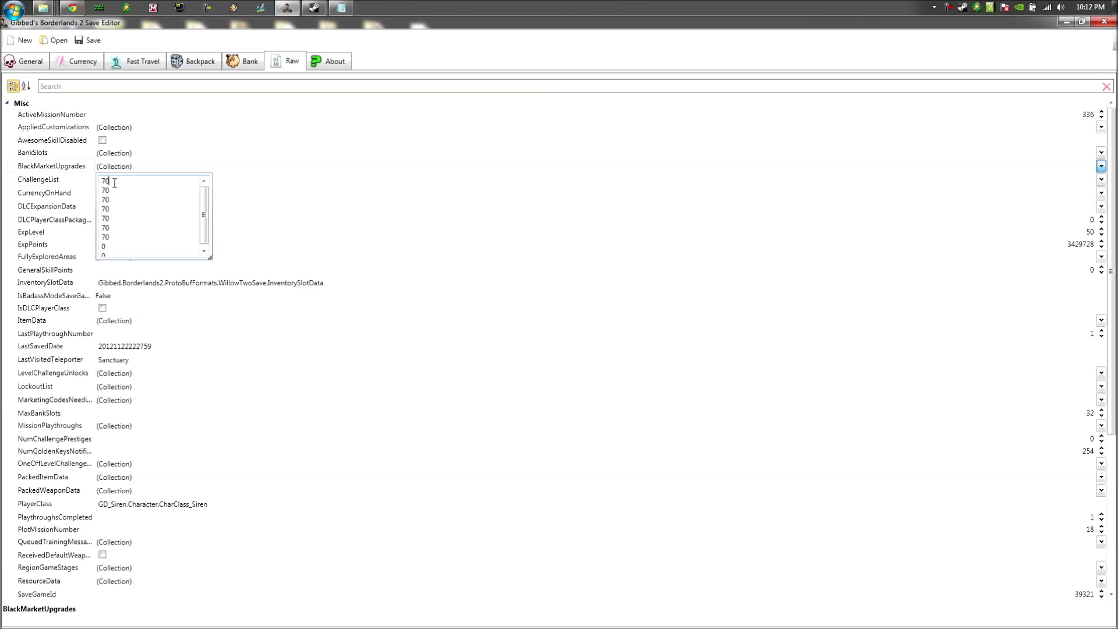
- Replace the first two 70 Black Market upgrade values with 999999999
{"action": "left_click_drag", "start_coordinate": [111, 190], "coordinate": [110, 237]}
{"action": "left_click", "coordinate": [108, 182]}
{"action": "left_click_drag", "start_coordinate": [123, 184], "coordinate": [103, 182]}
{"action": "type", "text": "999999999"}
{"action": "mouse_move", "coordinate": [111, 190]}
{"action": "left_mouse_down"}
{"action": "mouse_move", "coordinate": [91, 199]}
{"action": "mouse_move", "coordinate": [110, 200]}
{"action": "left_mouse_up"}
{"action": "type", "text": "999999999"}
{"action": "type", "text": "999999999"}
- Paste 999999999 over the third through sixth 70 upgrade values
{"action": "double_click", "coordinate": [105, 209]}
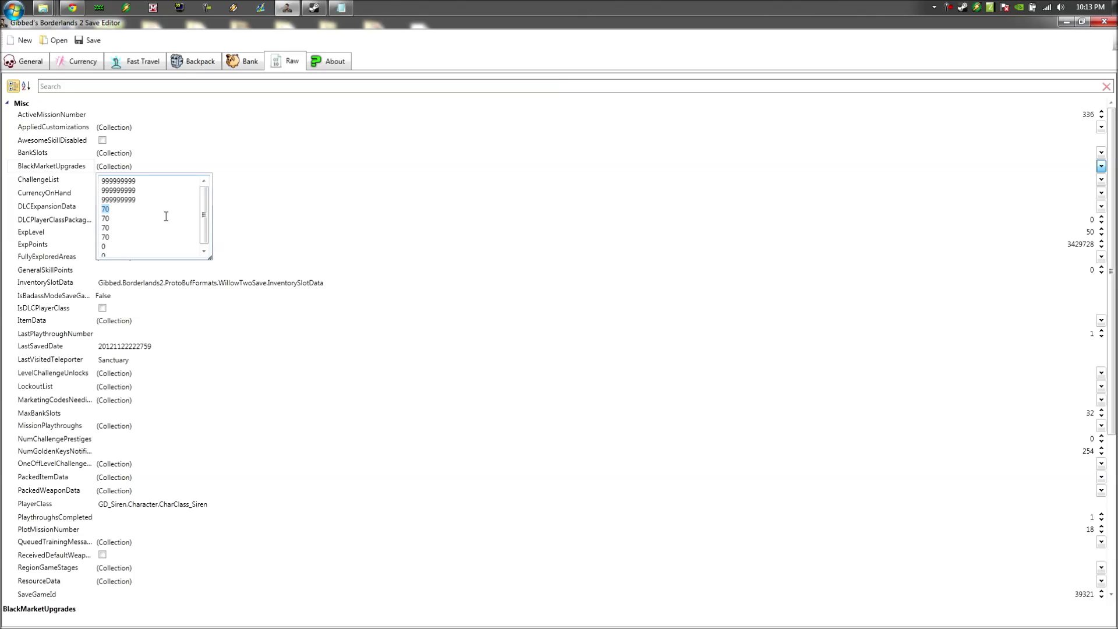
{"action": "type", "text": "999999999"}
{"action": "double_click", "coordinate": [105, 218]}
{"action": "type", "text": "999999999"}
{"action": "double_click", "coordinate": [105, 227]}
{"action": "type", "text": "999999999"}
{"action": "left_click", "coordinate": [341, 8]}
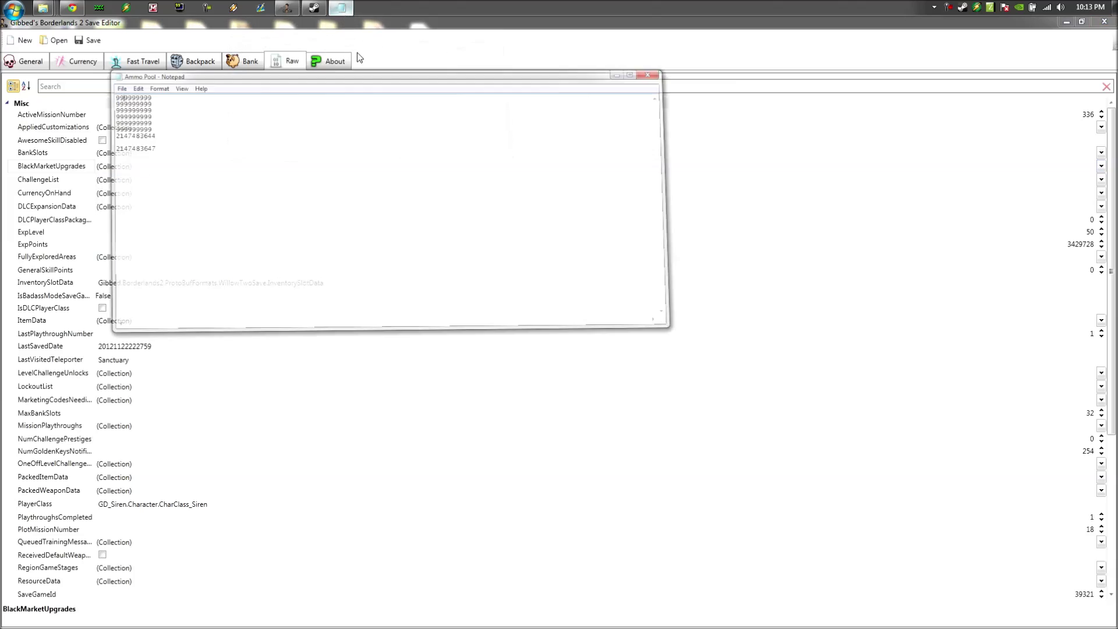
{"action": "left_click_drag", "start_coordinate": [123, 159], "coordinate": [73, 156]}
{"action": "key", "text": "ctrl+c"}
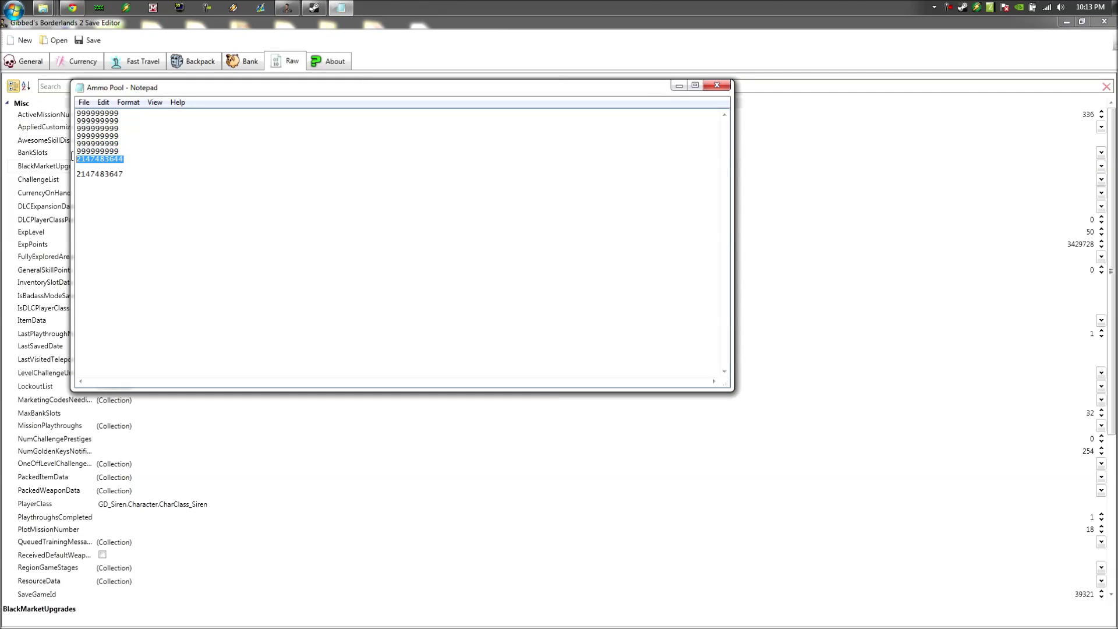
{"action": "left_click", "coordinate": [679, 85]}
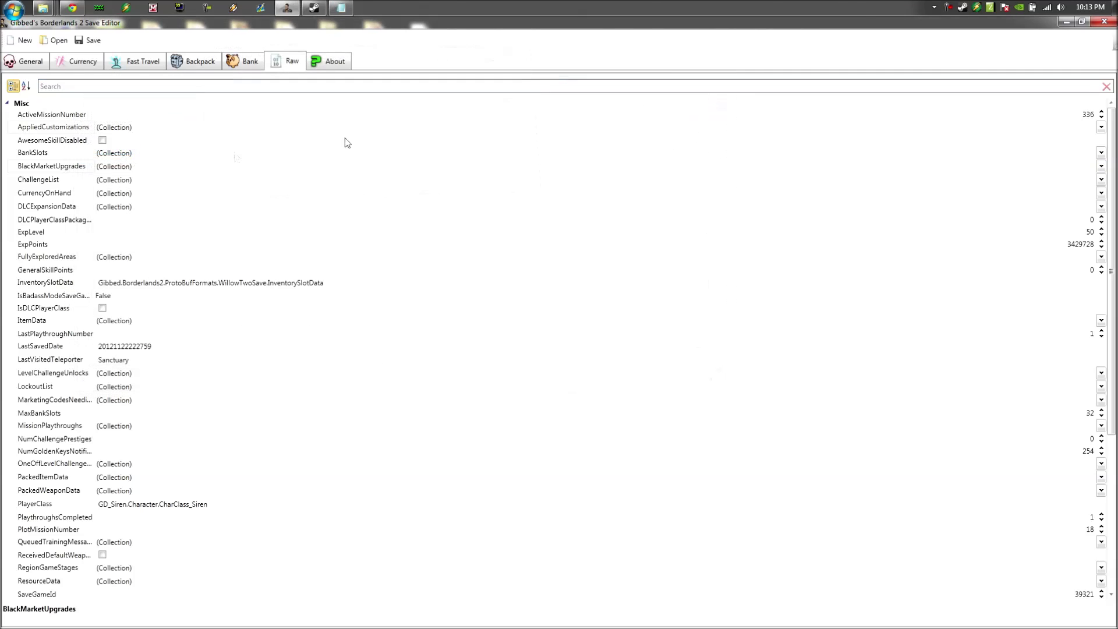
{"action": "left_click", "coordinate": [114, 167]}
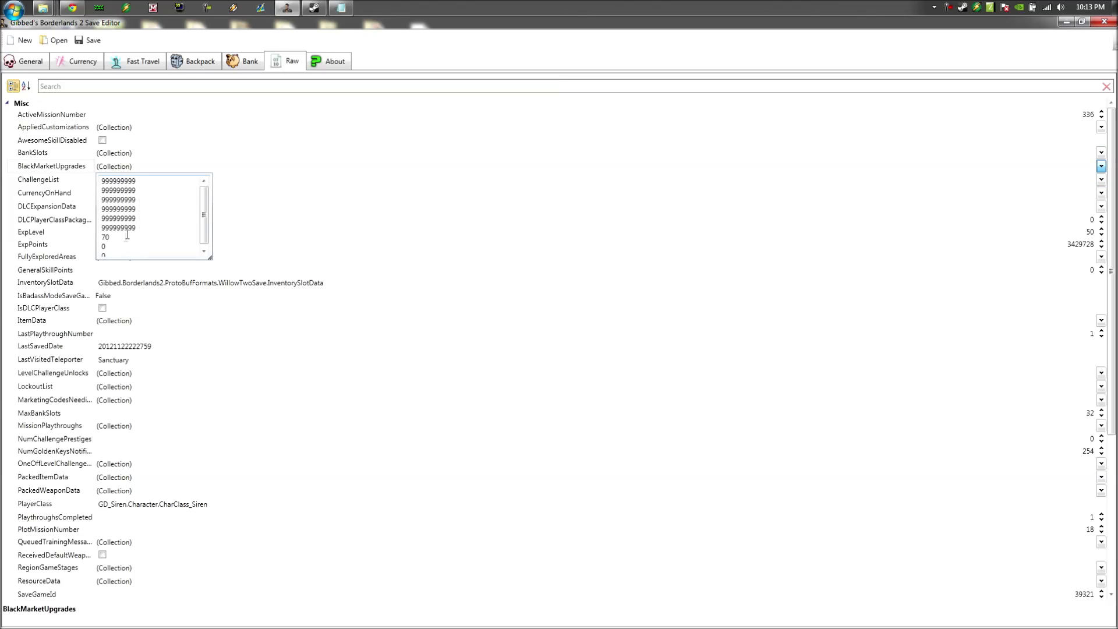
{"action": "left_click_drag", "start_coordinate": [127, 235], "coordinate": [102, 237]}
{"action": "key", "text": "ctrl+v"}
{"action": "left_click", "coordinate": [72, 168]}
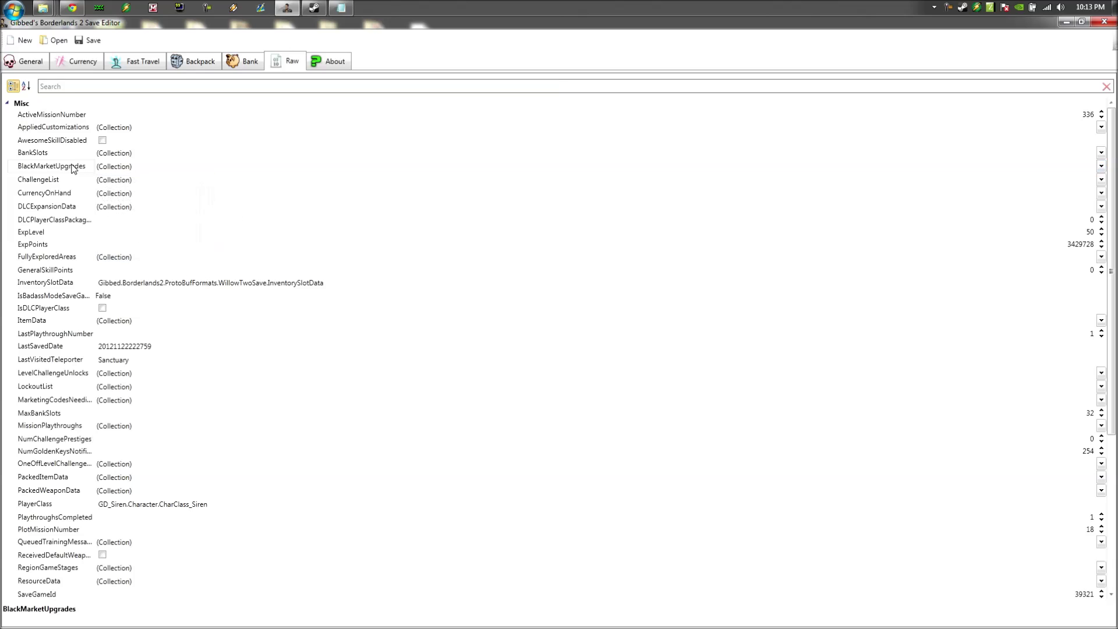
- Open the ResourceData collection editor and enlarge it to show full pool names
{"action": "left_click", "coordinate": [62, 584]}
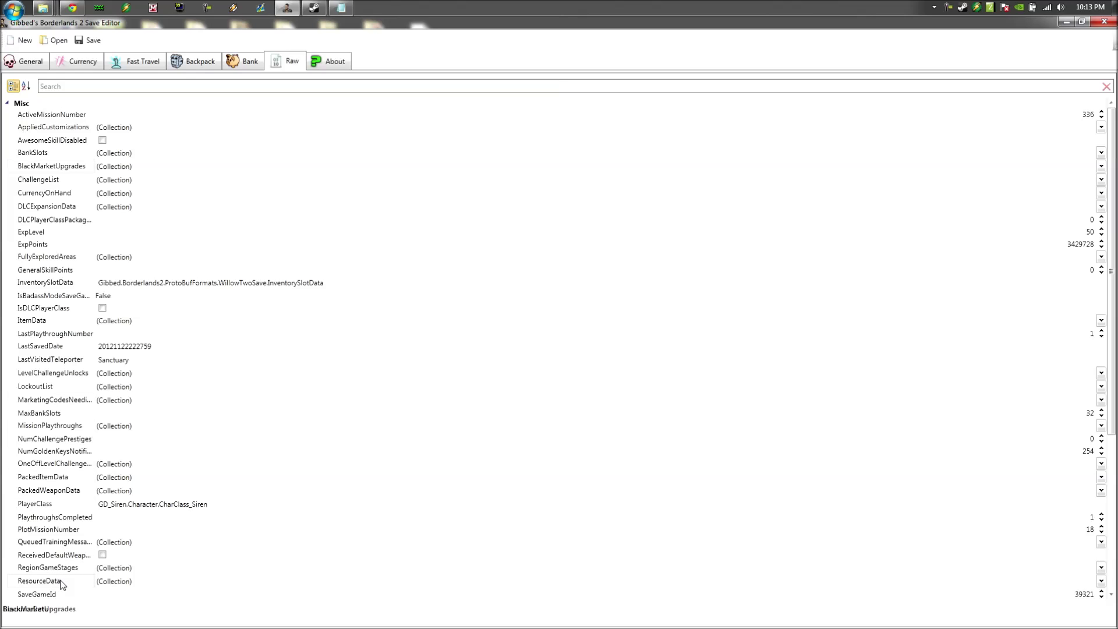
{"action": "left_click", "coordinate": [113, 584]}
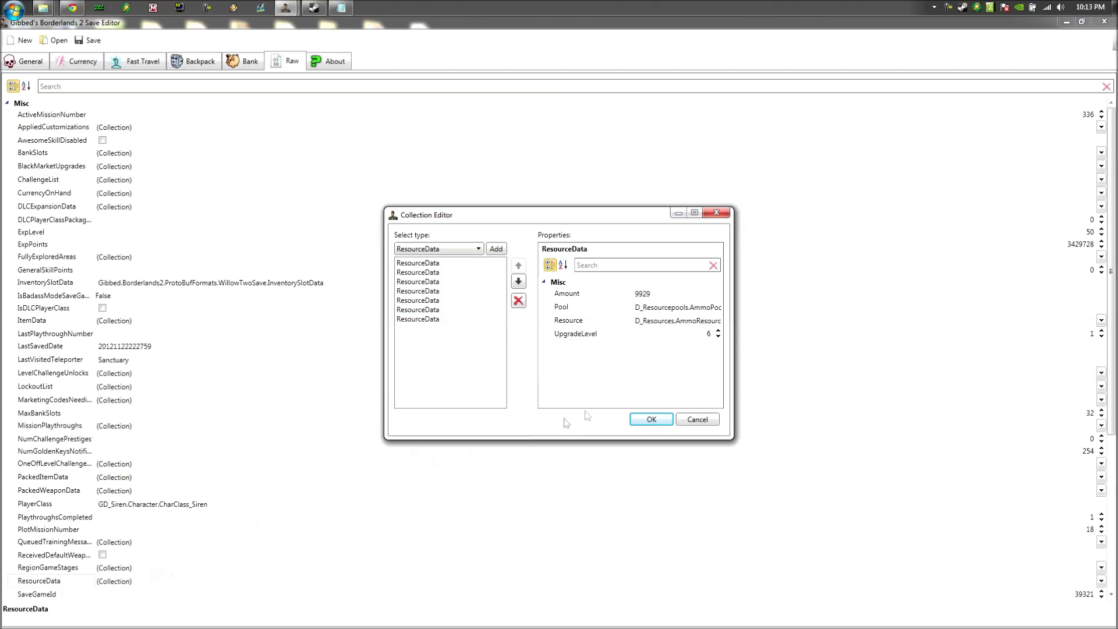
{"action": "left_click_drag", "start_coordinate": [733, 440], "coordinate": [913, 500]}
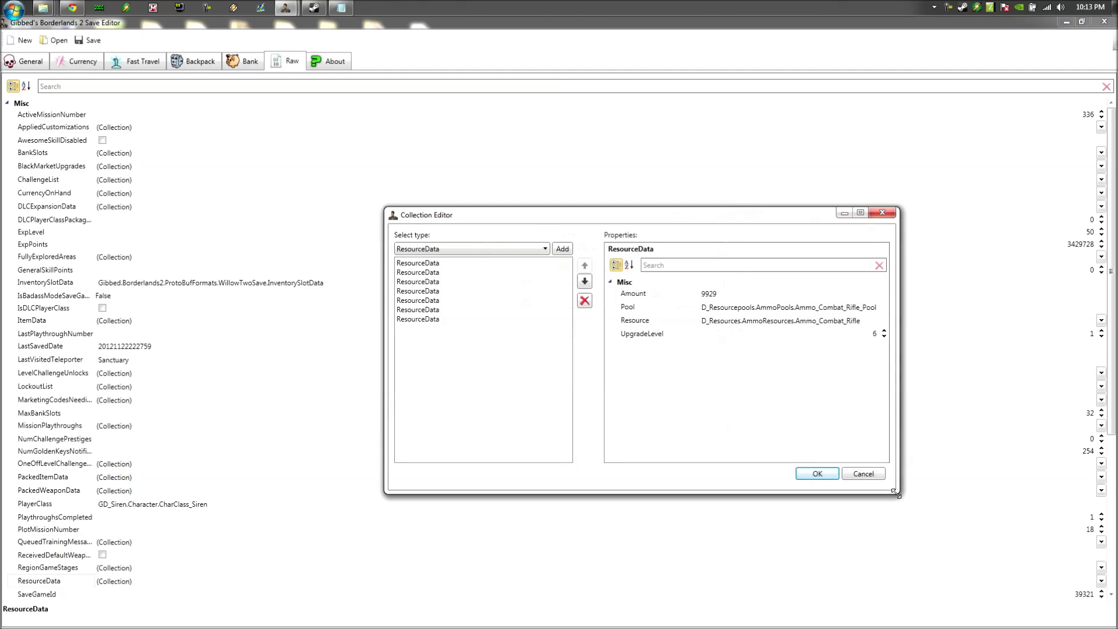
- Browse the ammo pool entries: Patrol SMG, rocket launcher, grenade and combat rifle
{"action": "left_click", "coordinate": [438, 273]}
{"action": "left_click", "coordinate": [438, 281]}
{"action": "left_click", "coordinate": [439, 291]}
{"action": "left_click", "coordinate": [439, 300]}
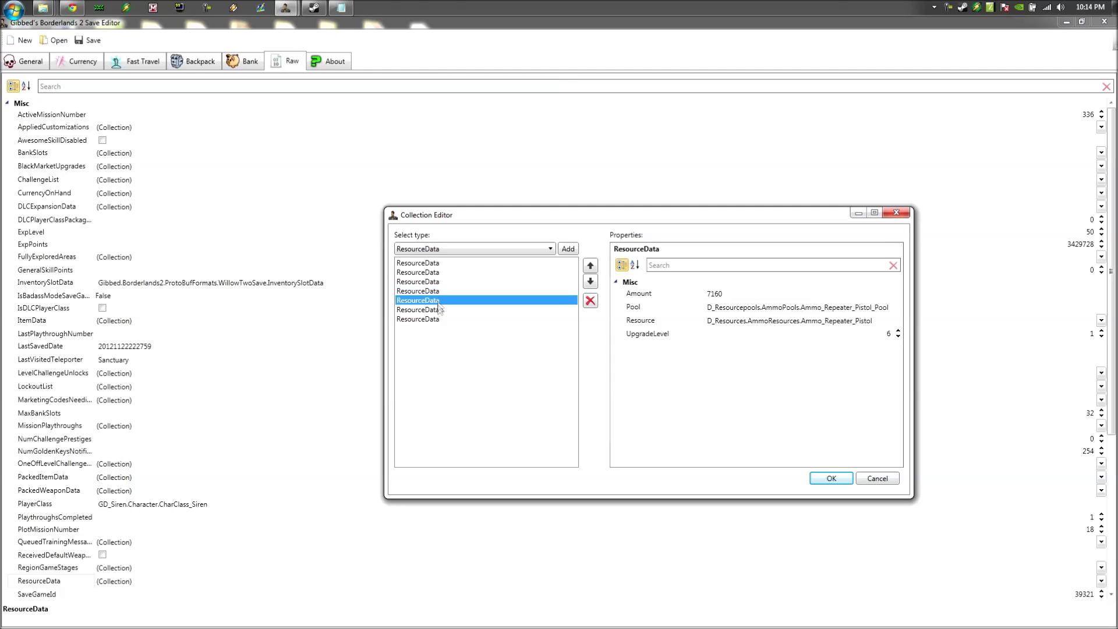
{"action": "left_click", "coordinate": [438, 309]}
{"action": "left_click", "coordinate": [436, 318]}
{"action": "left_click", "coordinate": [437, 309]}
{"action": "left_click", "coordinate": [438, 301]}
{"action": "left_click", "coordinate": [438, 291]}
{"action": "left_click", "coordinate": [435, 283]}
{"action": "left_click", "coordinate": [435, 273]}
{"action": "left_click", "coordinate": [435, 263]}
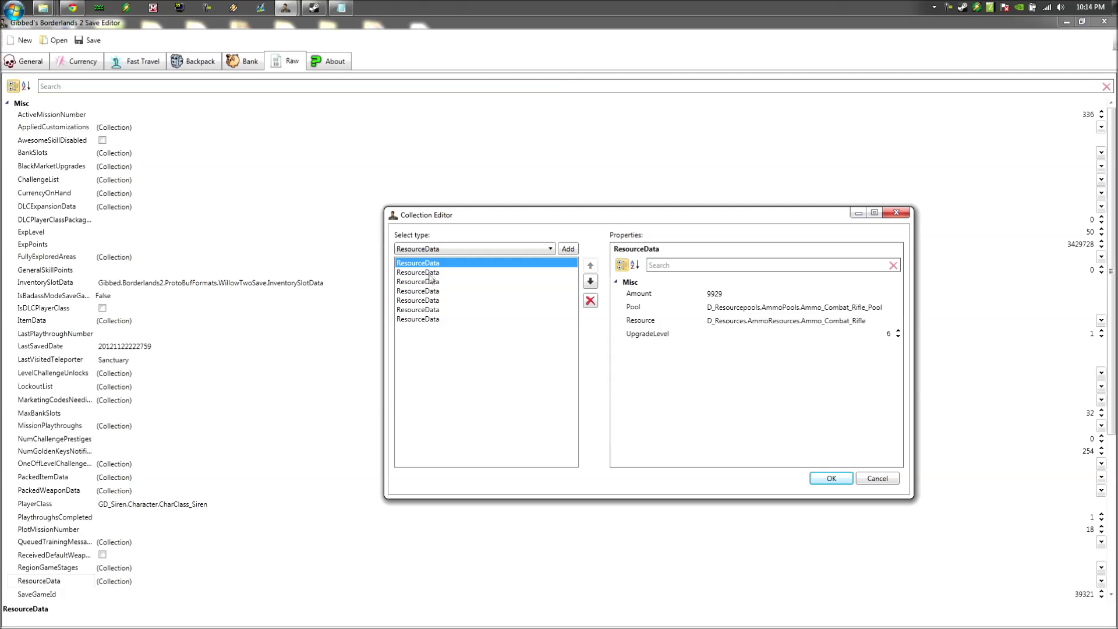
{"action": "left_click", "coordinate": [431, 282]}
{"action": "left_click", "coordinate": [434, 273]}
{"action": "left_click", "coordinate": [433, 264]}
- Select the combat rifle's 9929 Amount and bring the Ammo Pool notes back up
{"action": "left_click", "coordinate": [743, 294]}
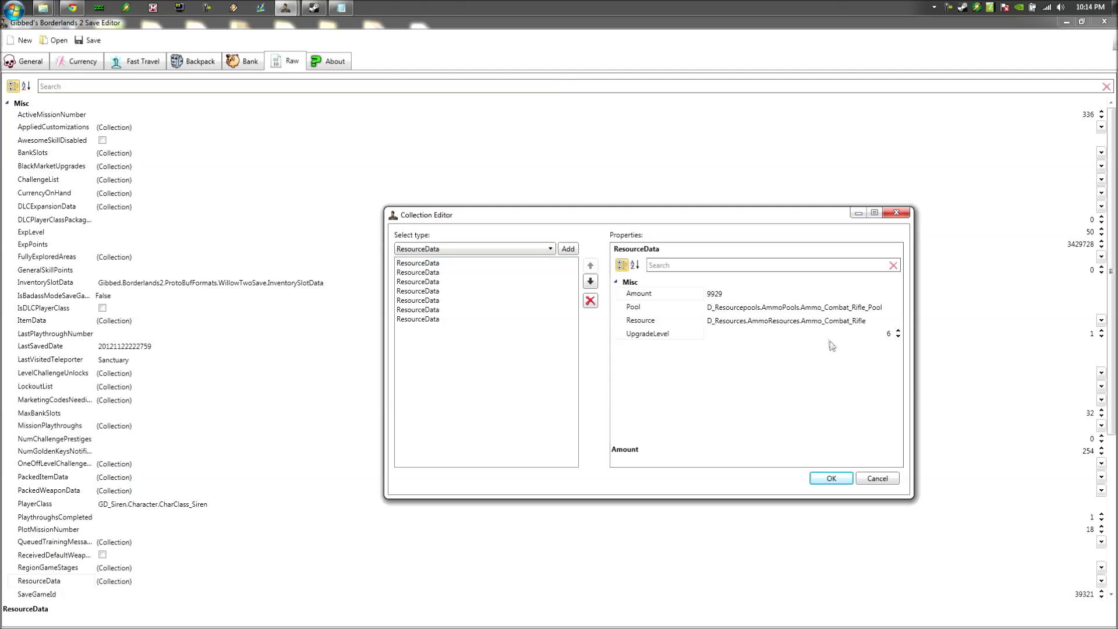
{"action": "left_click", "coordinate": [433, 273]}
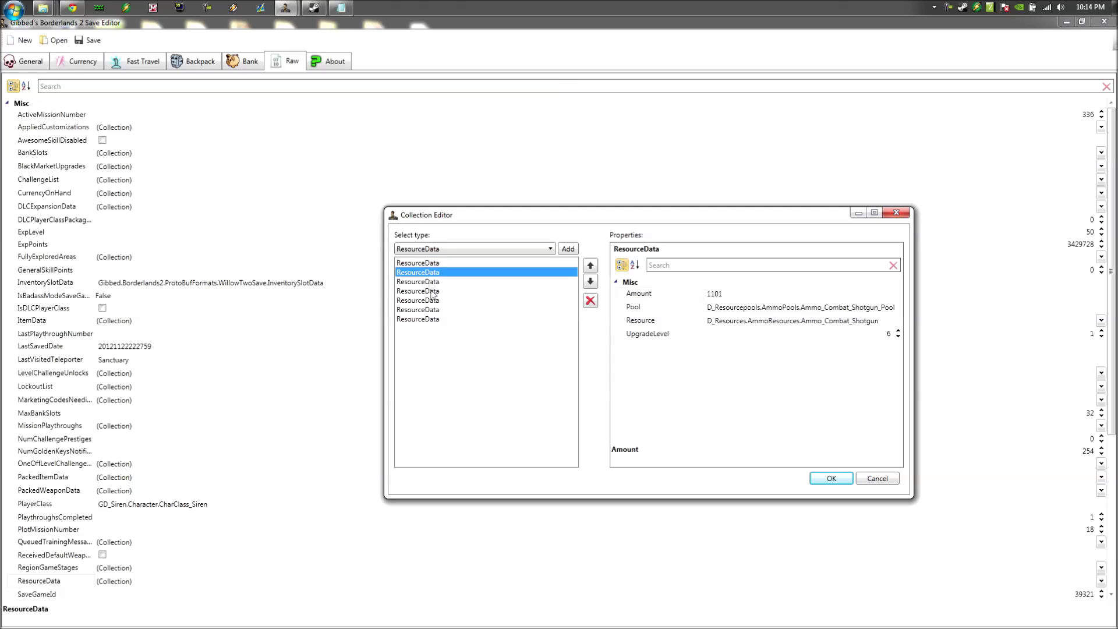
{"action": "left_click", "coordinate": [433, 291]}
{"action": "left_click", "coordinate": [436, 301]}
{"action": "left_click", "coordinate": [436, 310]}
{"action": "left_click", "coordinate": [437, 319]}
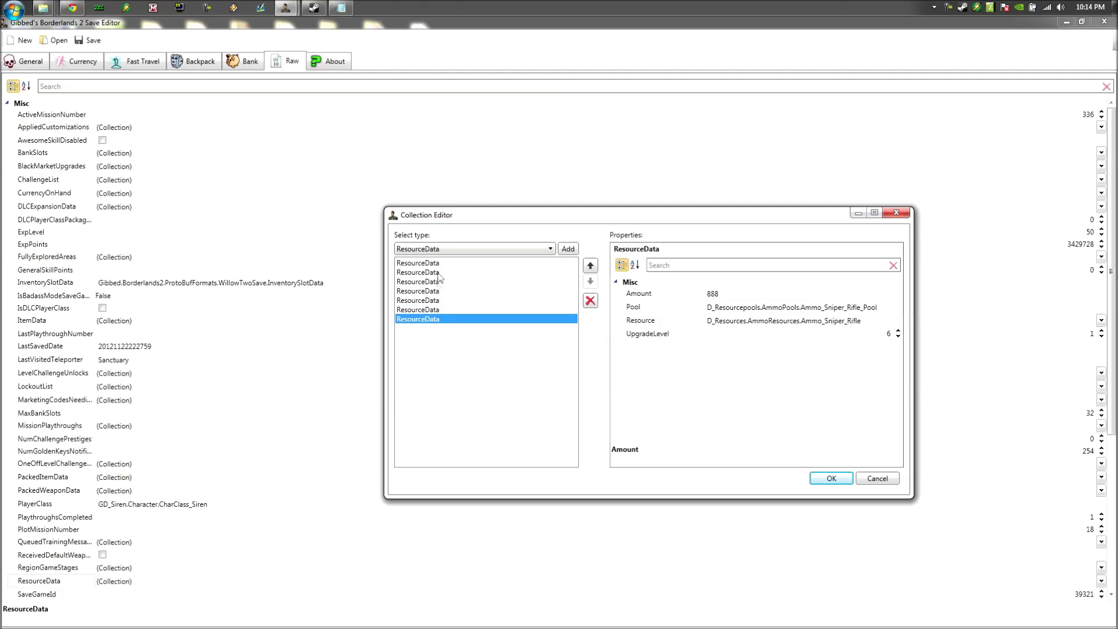
{"action": "left_click", "coordinate": [441, 263]}
{"action": "left_click", "coordinate": [768, 294]}
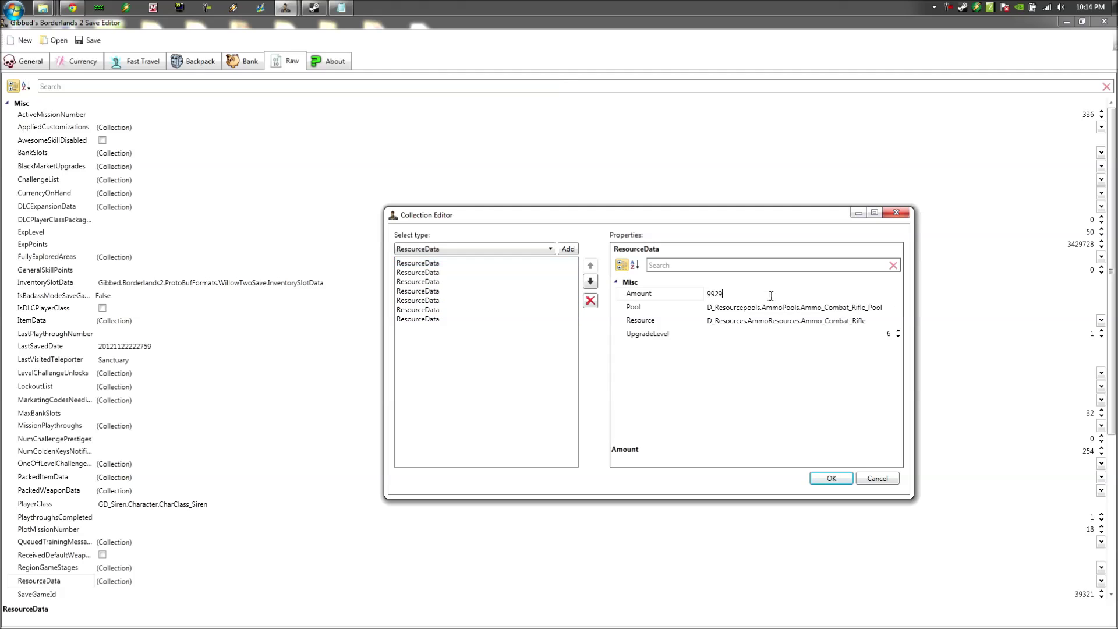
{"action": "double_click", "coordinate": [735, 299]}
{"action": "left_click", "coordinate": [341, 7]}
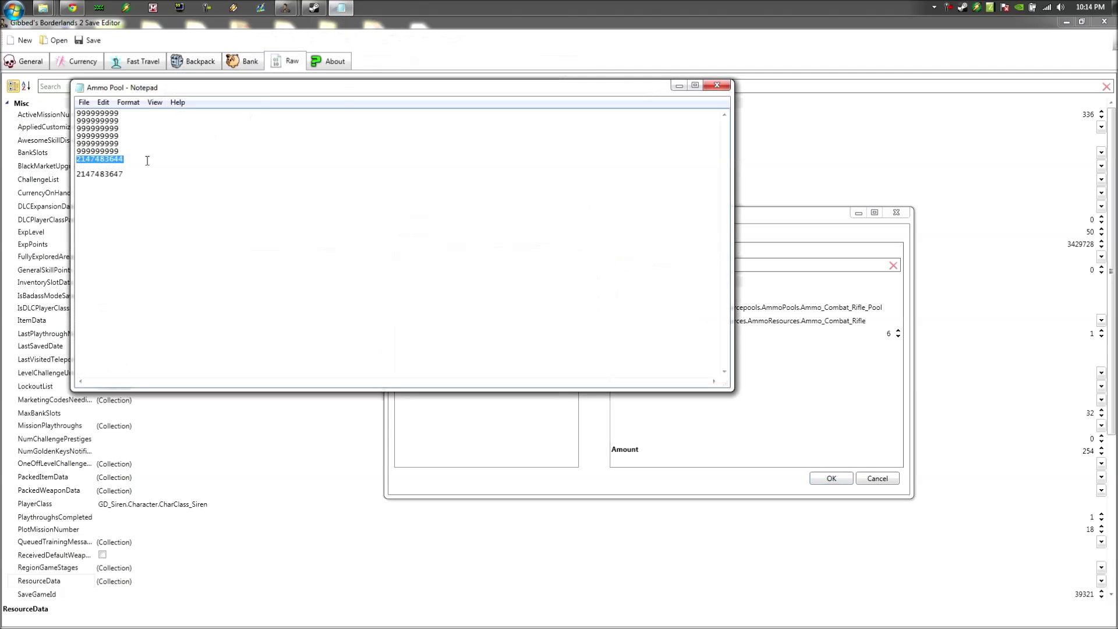
{"action": "left_click_drag", "start_coordinate": [125, 174], "coordinate": [71, 176]}
{"action": "key", "text": "ctrl+c"}
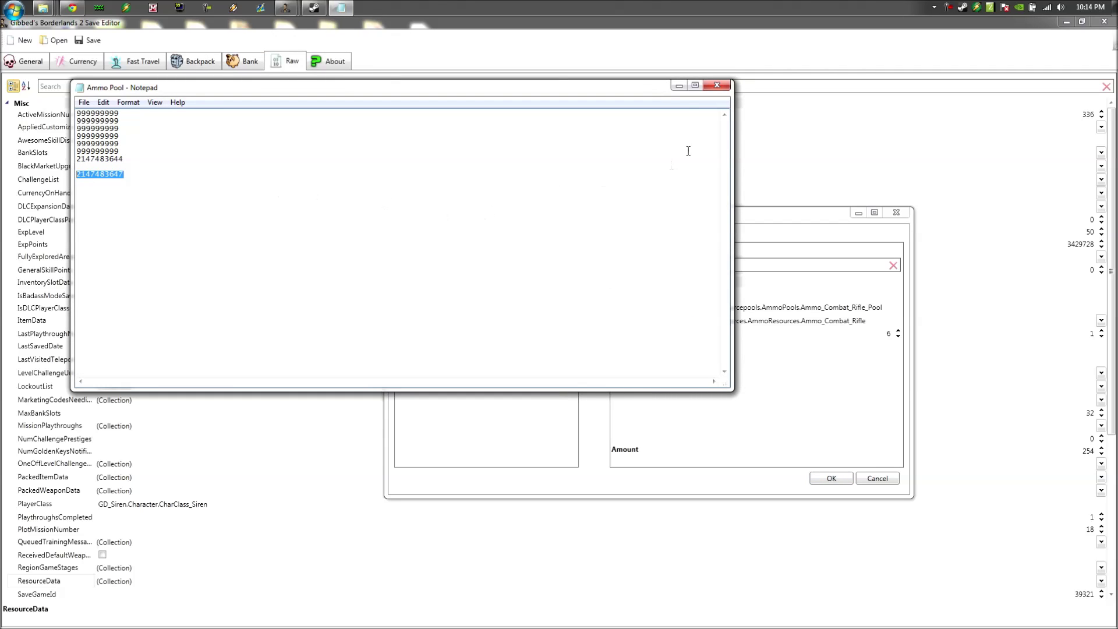
{"action": "left_click", "coordinate": [679, 86]}
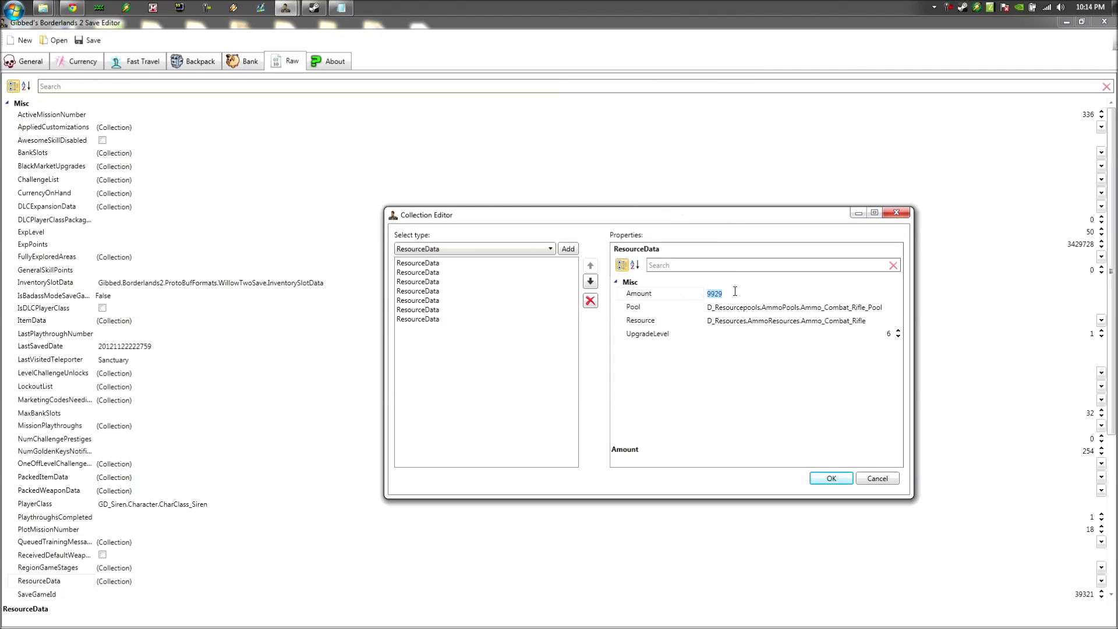
{"action": "key", "text": "ctrl+v"}
{"action": "left_click", "coordinate": [464, 273]}
{"action": "left_click", "coordinate": [473, 263]}
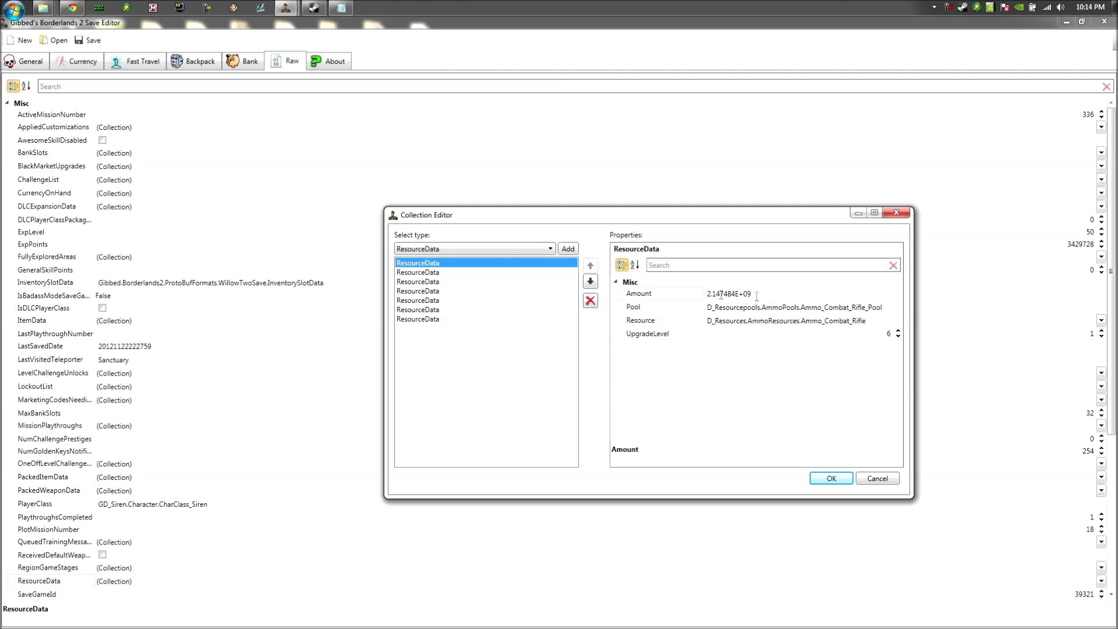
{"action": "left_click", "coordinate": [458, 274]}
{"action": "left_click", "coordinate": [754, 299]}
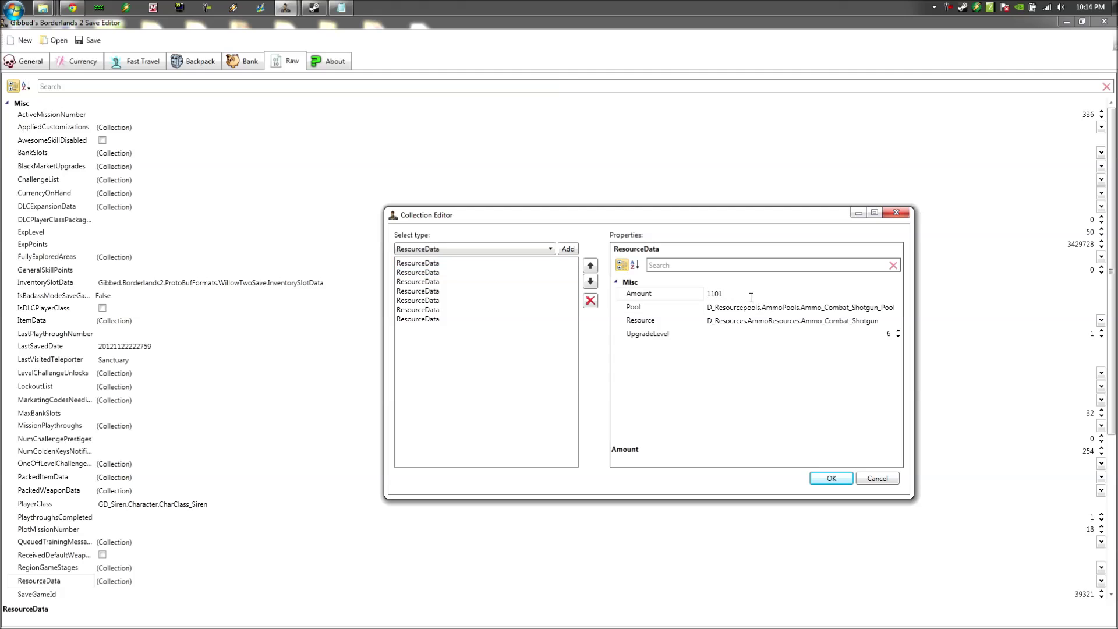
{"action": "left_click_drag", "start_coordinate": [751, 297], "coordinate": [696, 307]}
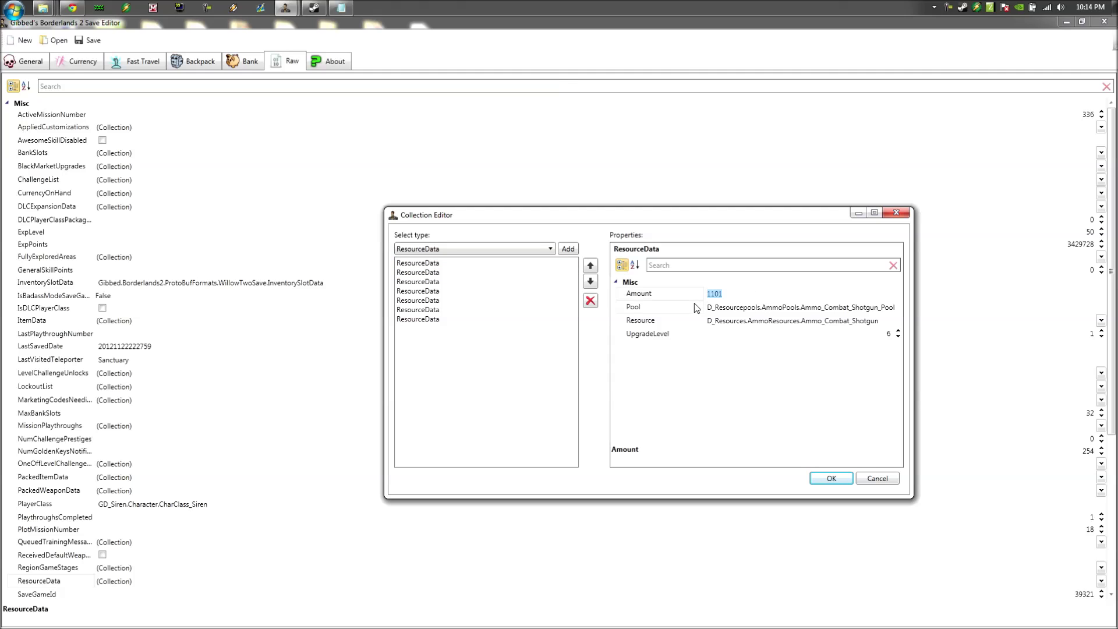
{"action": "left_click", "coordinate": [457, 283]}
{"action": "left_click_drag", "start_coordinate": [769, 298], "coordinate": [677, 304]}
{"action": "key", "text": "ctrl+v"}
{"action": "left_click", "coordinate": [487, 291]}
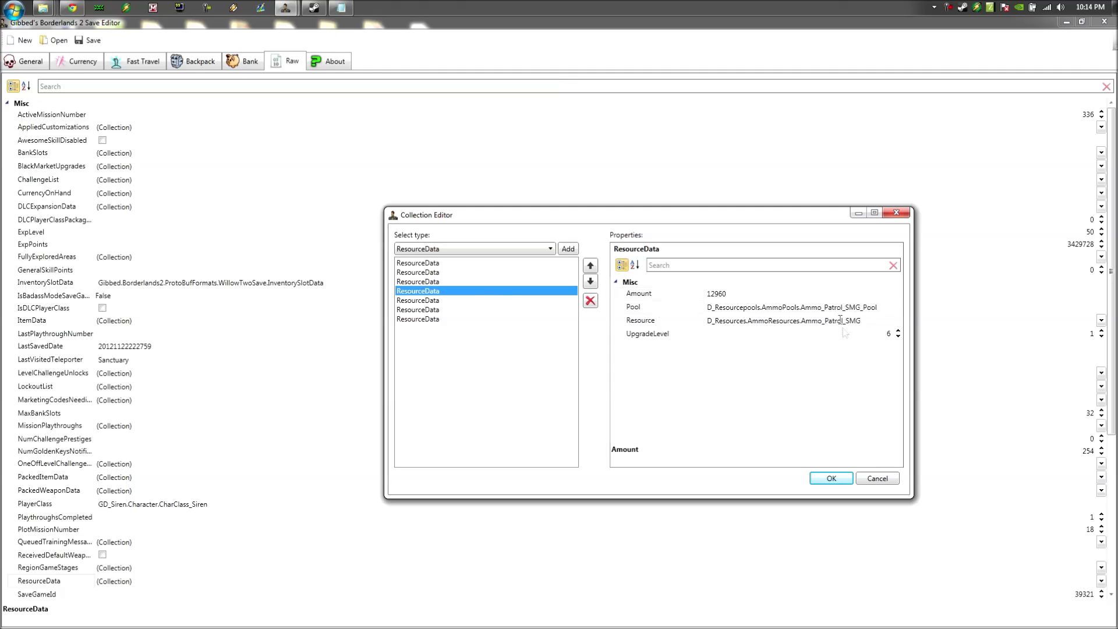
{"action": "left_click_drag", "start_coordinate": [758, 296], "coordinate": [684, 306]}
{"action": "key", "text": "ctrl+v"}
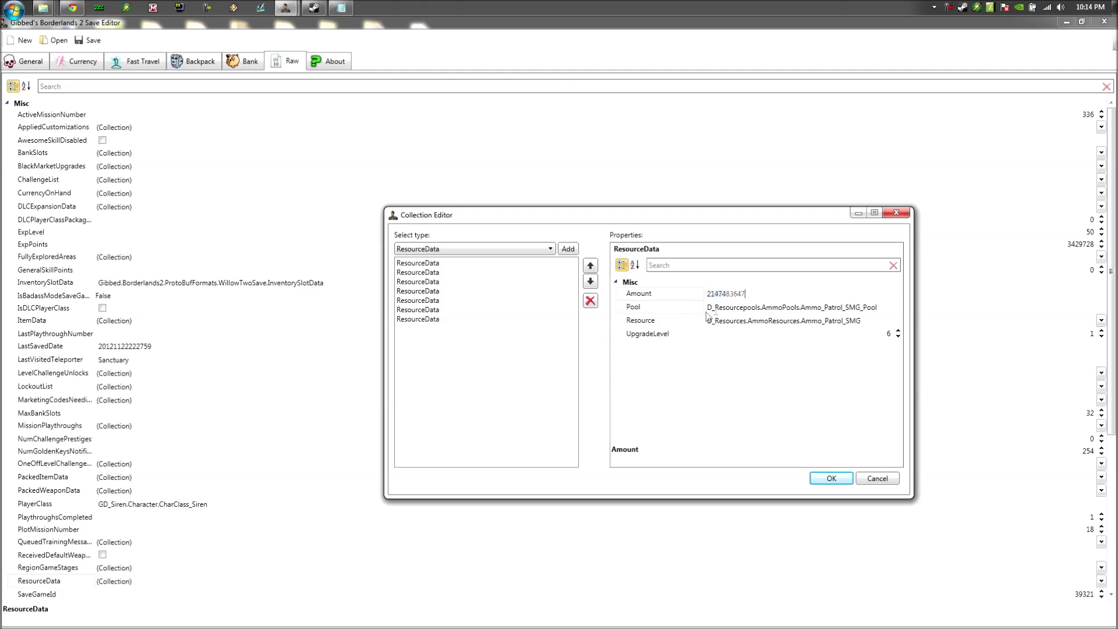
{"action": "left_click", "coordinate": [453, 300]}
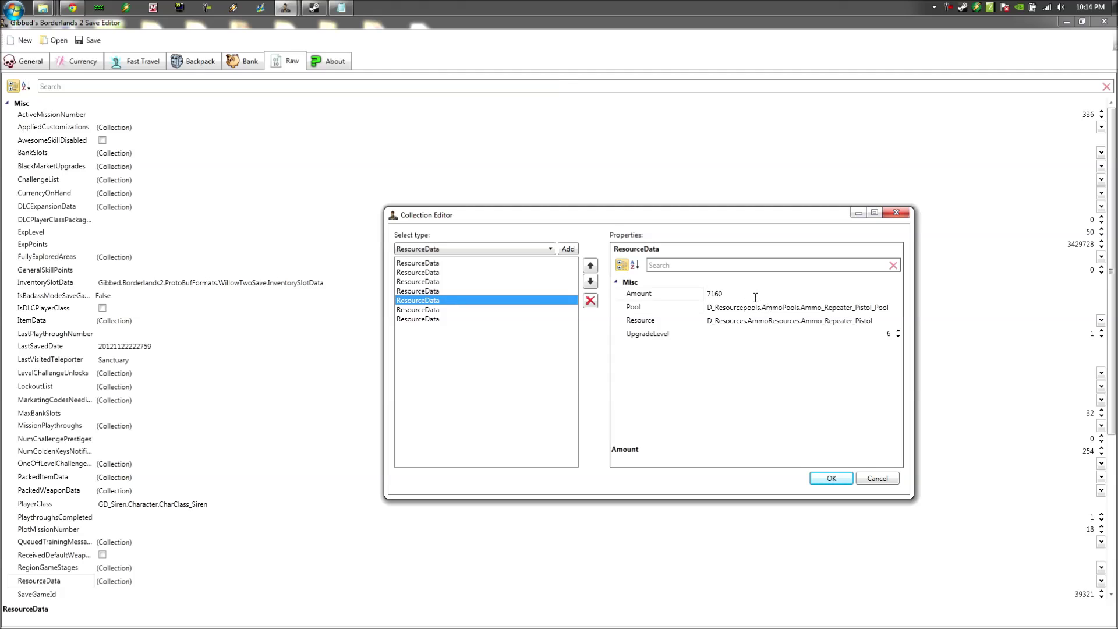
{"action": "left_click_drag", "start_coordinate": [759, 297], "coordinate": [675, 307]}
{"action": "key", "text": "ctrl+v"}
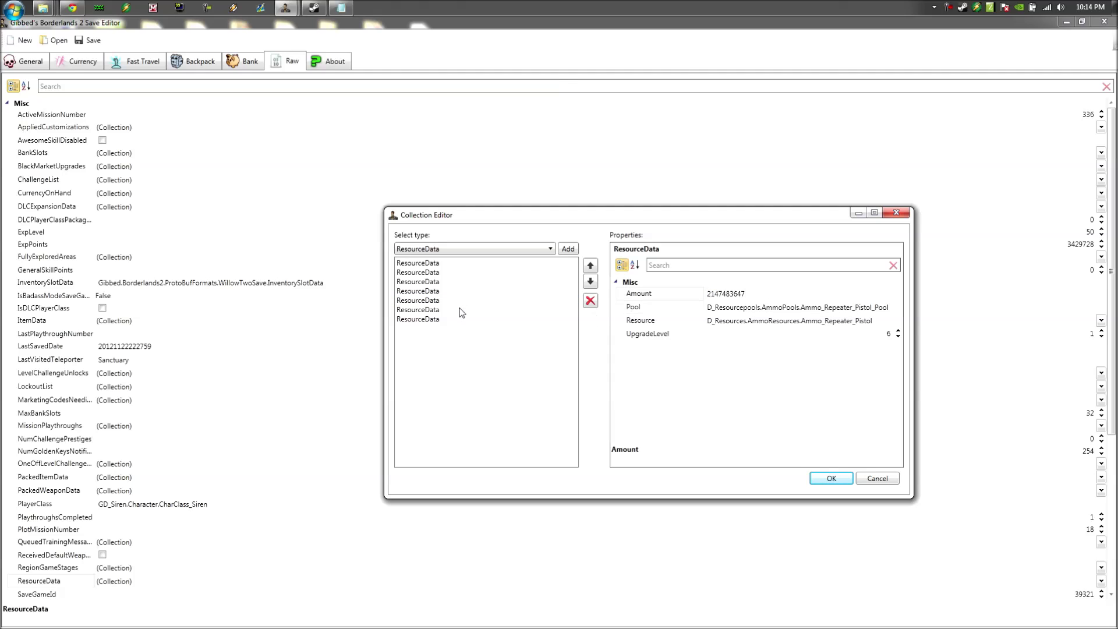
{"action": "left_click", "coordinate": [464, 310]}
{"action": "left_click_drag", "start_coordinate": [745, 295], "coordinate": [677, 307]}
{"action": "key", "text": "ctrl+v"}
{"action": "left_click", "coordinate": [489, 324]}
{"action": "left_click_drag", "start_coordinate": [760, 296], "coordinate": [704, 304]}
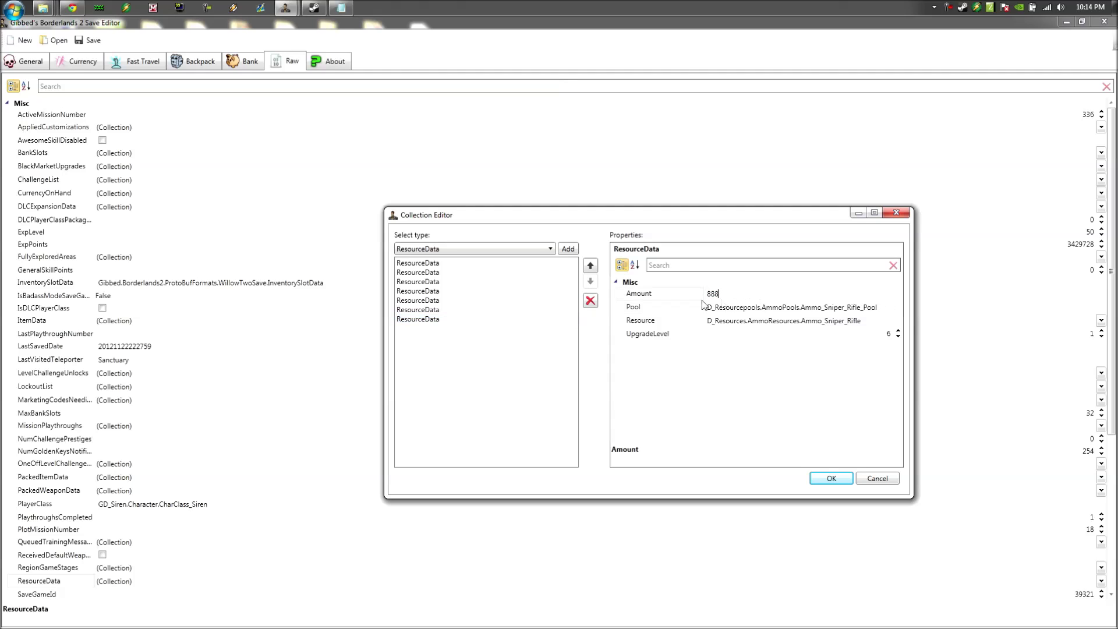
{"action": "key", "text": "ctrl+v"}
{"action": "left_click", "coordinate": [829, 480]}
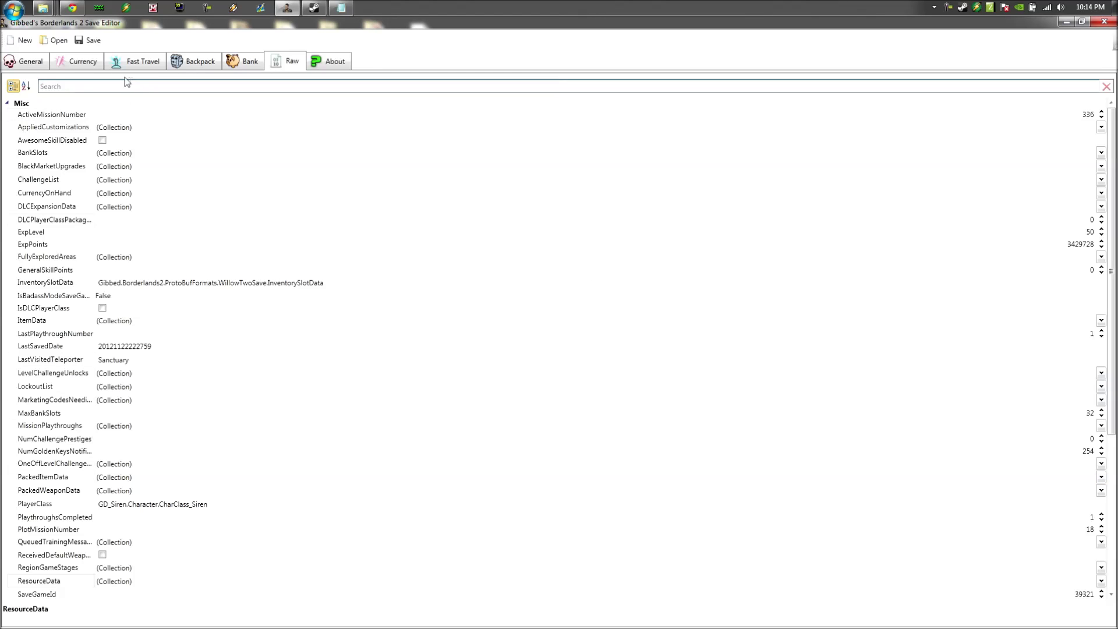
{"action": "left_click", "coordinate": [90, 40]}
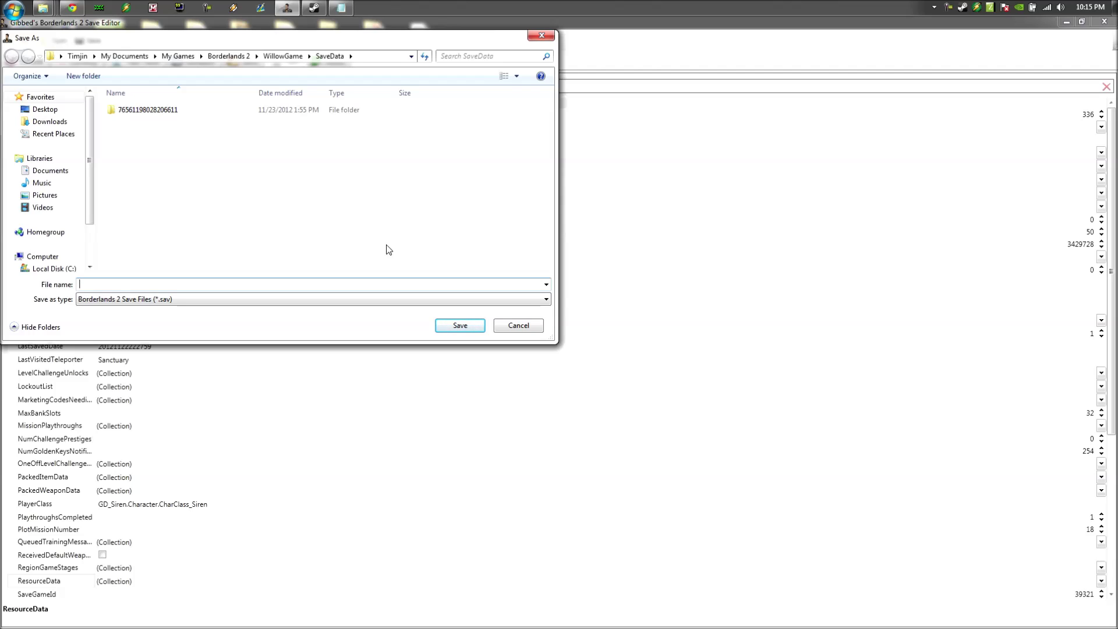
{"action": "left_click", "coordinate": [518, 325]}
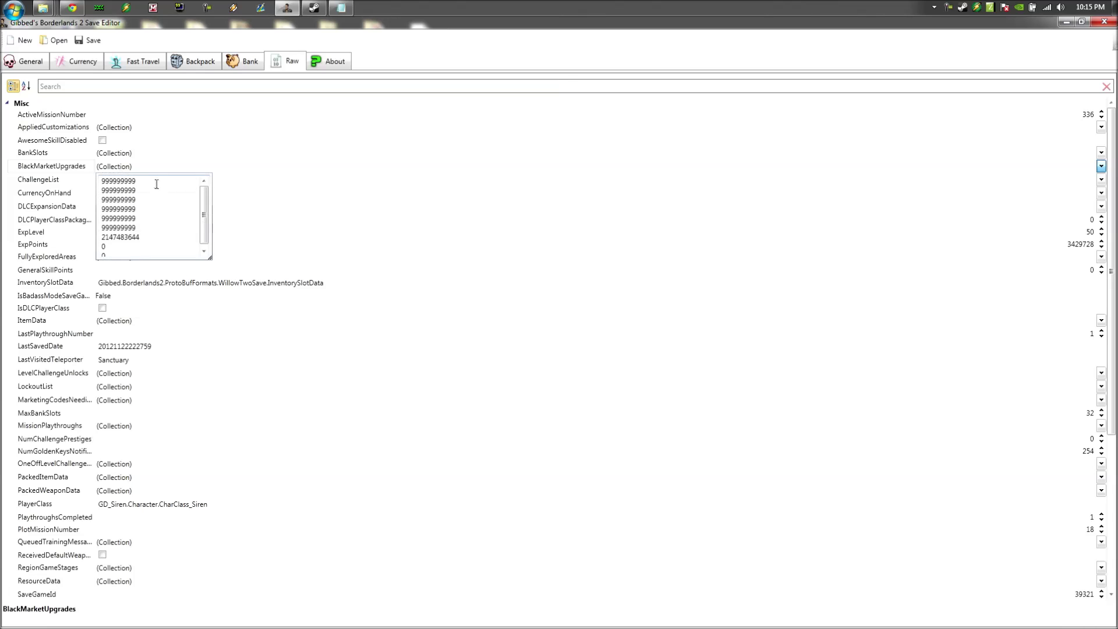
- Overwrite the 999999999 BlackMarketUpgrades entries with 700 so all seven read 700
{"action": "left_click", "coordinate": [149, 182]}
{"action": "left_click_drag", "start_coordinate": [139, 182], "coordinate": [93, 184]}
{"action": "type", "text": "7"}
{"action": "double_click", "coordinate": [120, 192]}
{"action": "type", "text": "700"}
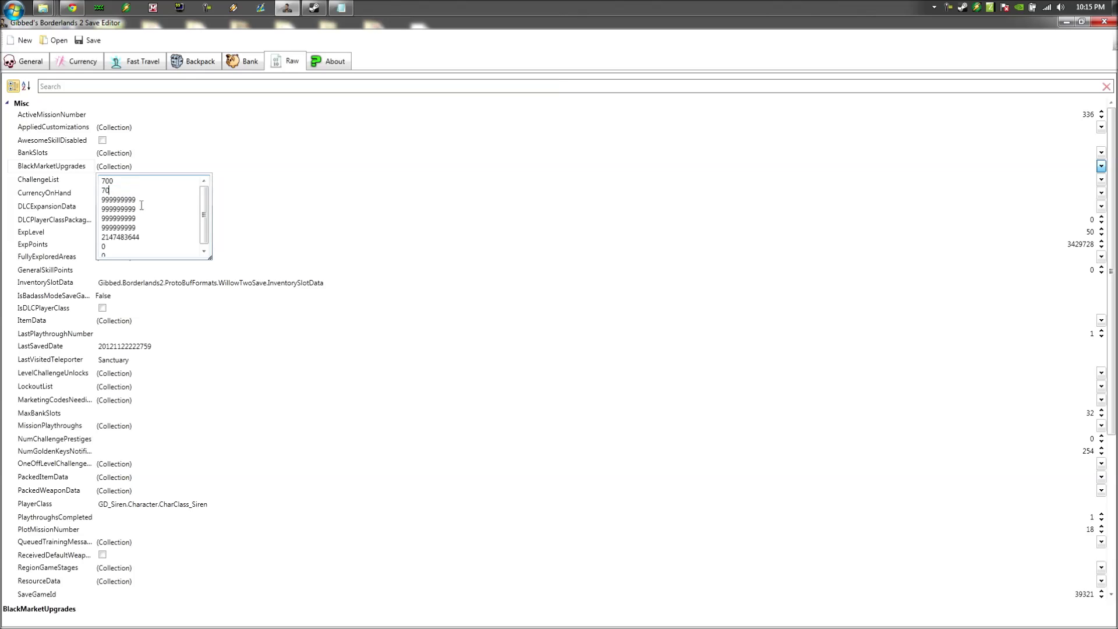
{"action": "left_click_drag", "start_coordinate": [137, 200], "coordinate": [75, 224]}
{"action": "type", "text": "700 700 "}
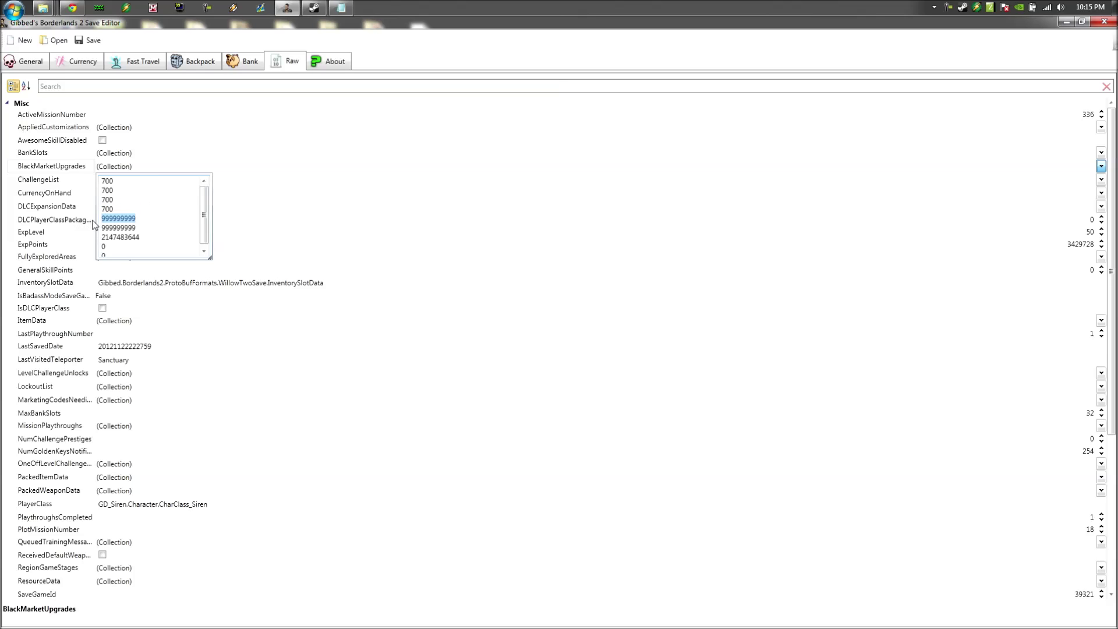
{"action": "type", "text": "7000"}
{"action": "key", "text": "BackSpace"}
{"action": "left_click_drag", "start_coordinate": [143, 227], "coordinate": [93, 241]}
{"action": "type", "text": "700 7"}
{"action": "left_click", "coordinate": [448, 40]}
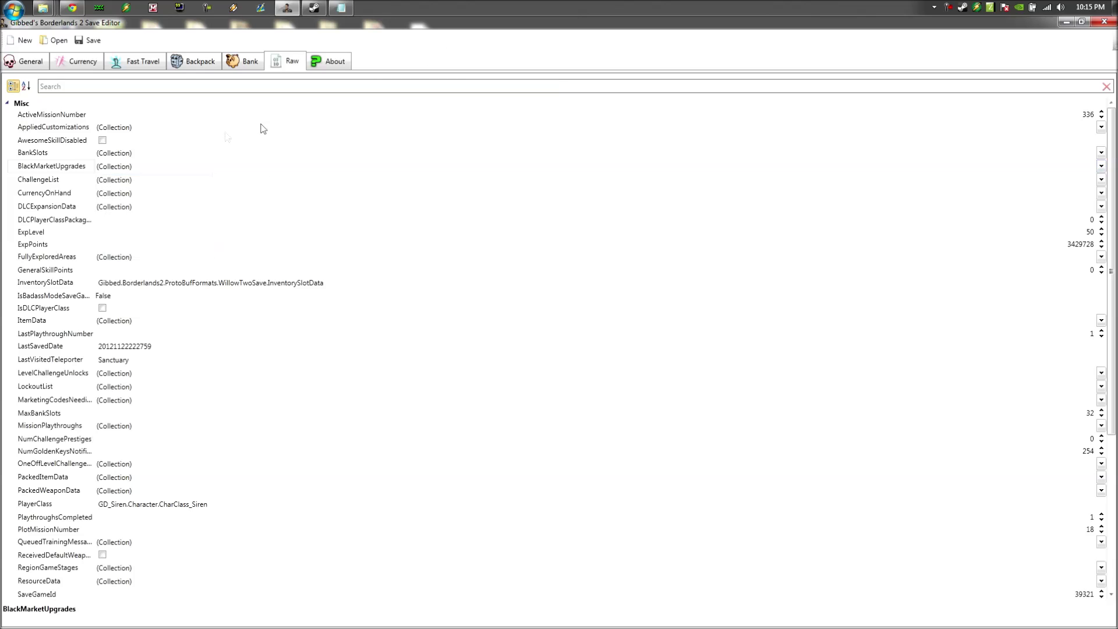